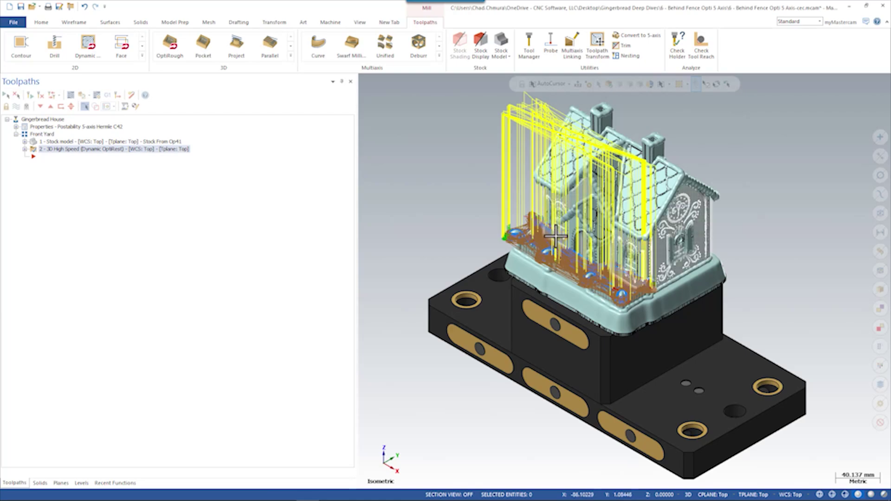
- Open operation 2's Model Geometry page and inspect its 258 machining entities and empty avoidance list
scroll(635, 251, up, 5)
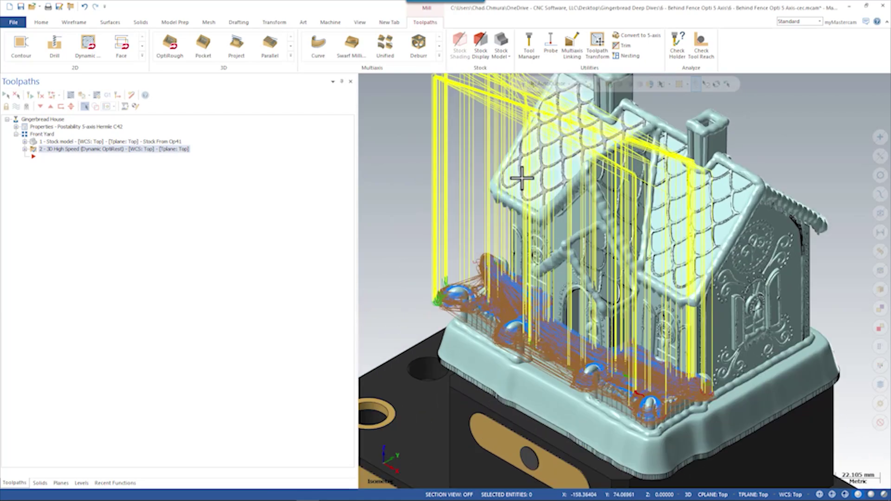
middle_drag(521, 178, 548, 209)
click(47, 153)
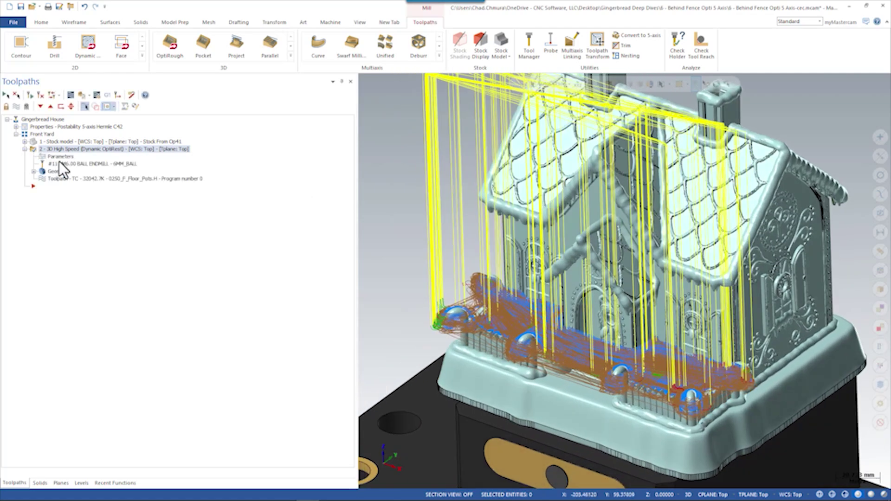
click(61, 158)
click(51, 147)
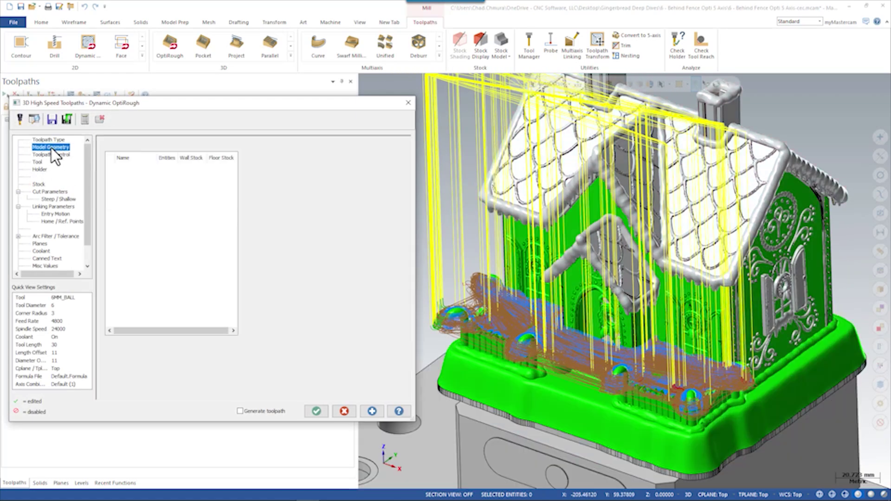
middle_drag(664, 312, 654, 287)
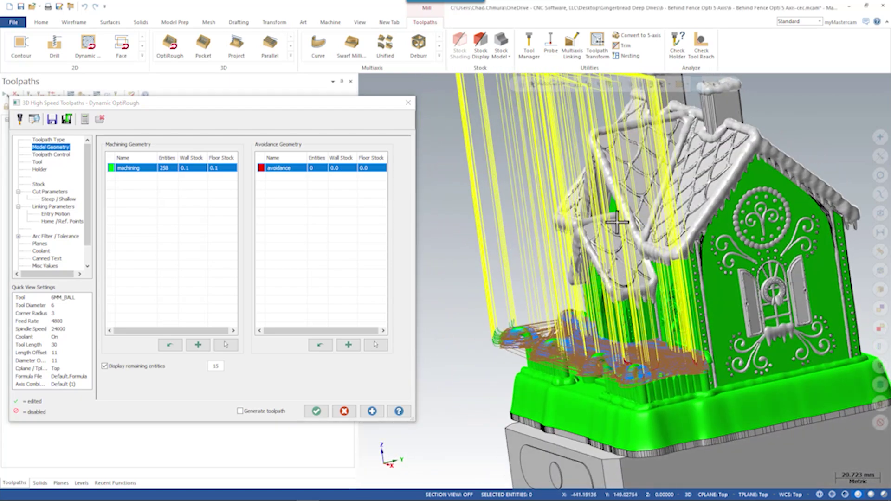
middle_drag(617, 223, 698, 365)
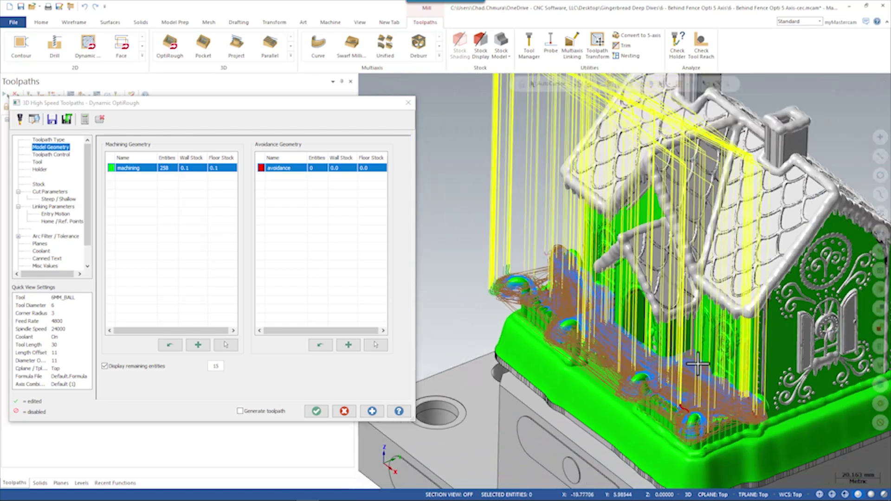
scroll(712, 362, up, 2)
scroll(710, 374, down, 2)
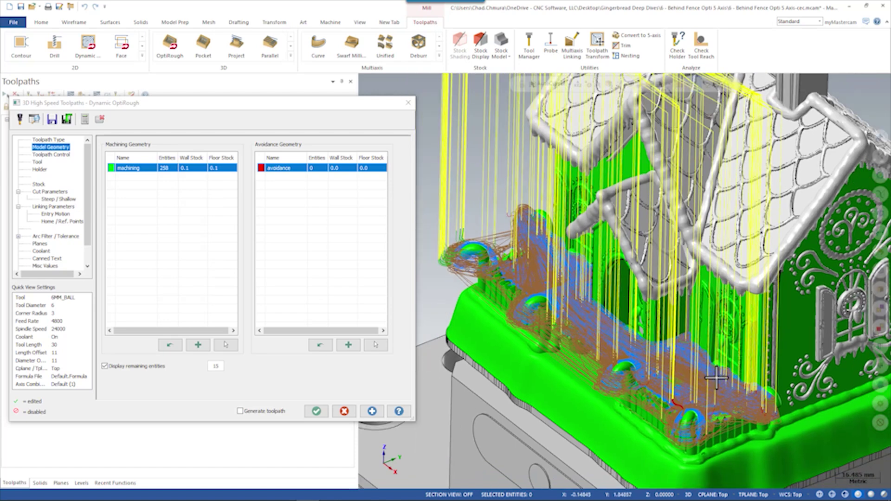
click(344, 411)
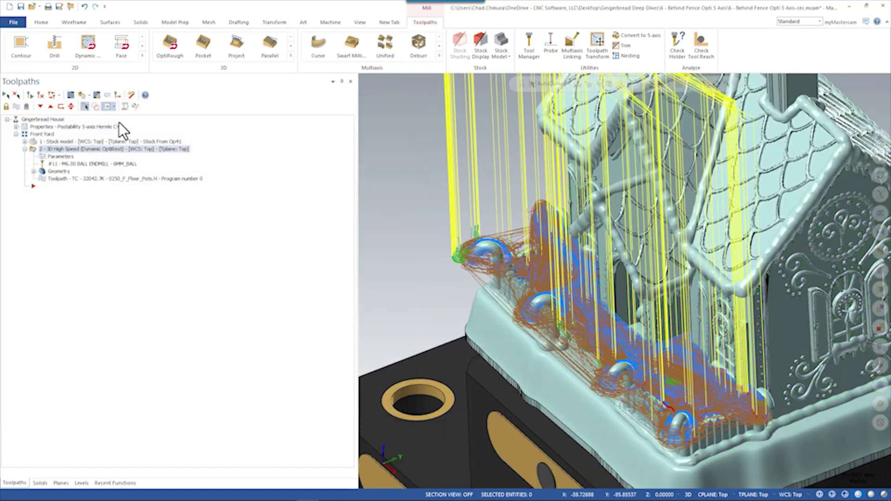
click(71, 95)
drag(454, 81, 500, 81)
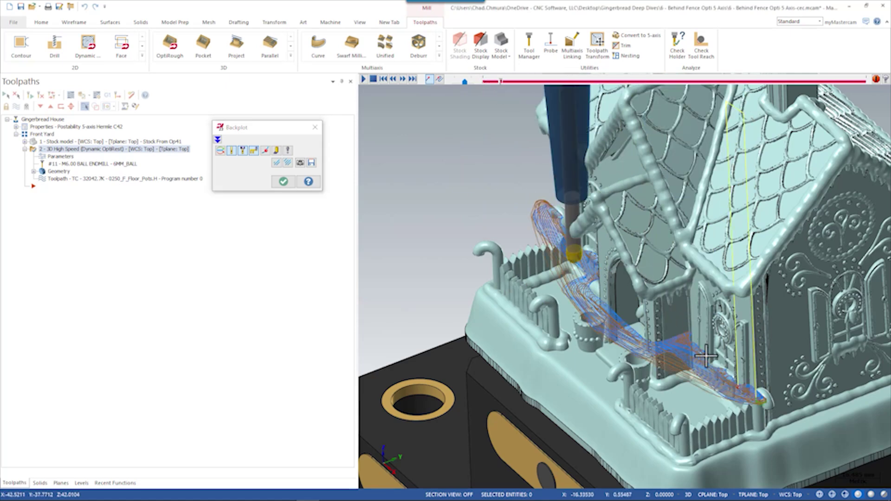
middle_drag(650, 268, 691, 299)
scroll(691, 298, up, 5)
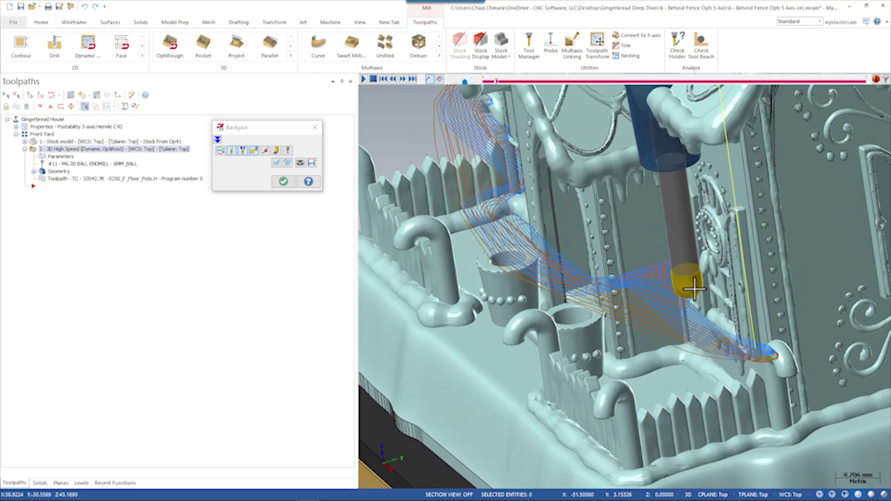
scroll(683, 276, down, 5)
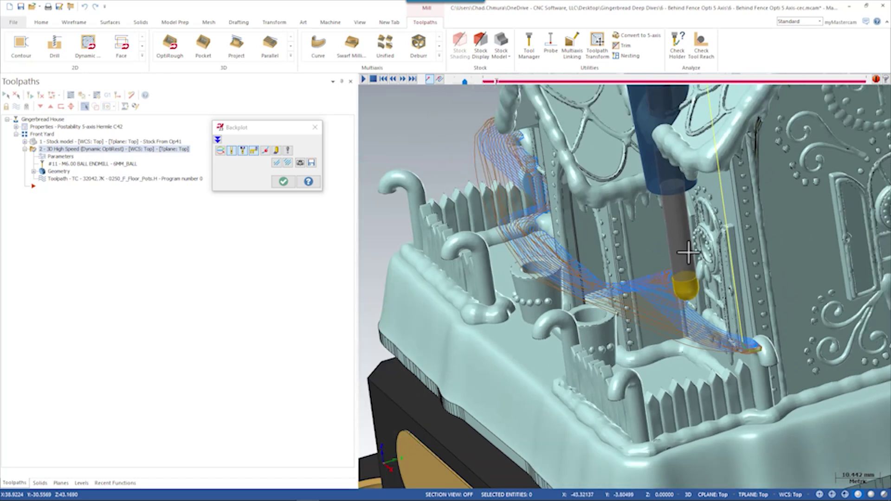
drag(496, 83, 563, 80)
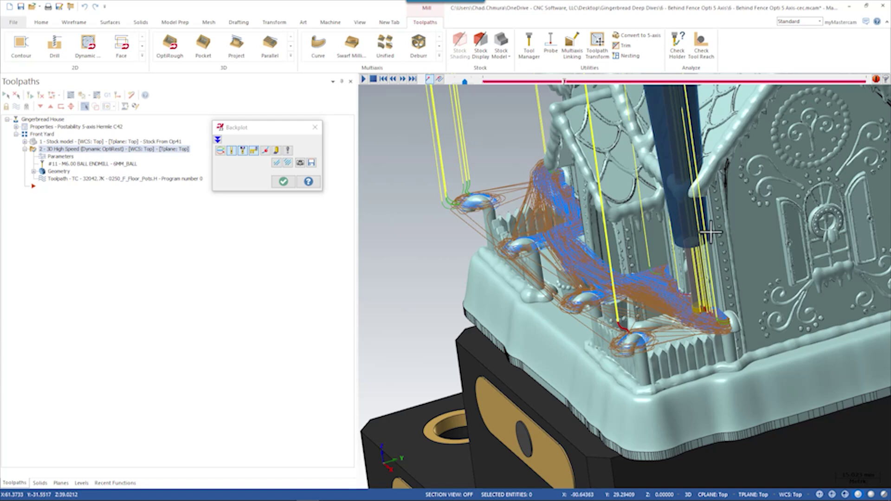
scroll(712, 312, up, 3)
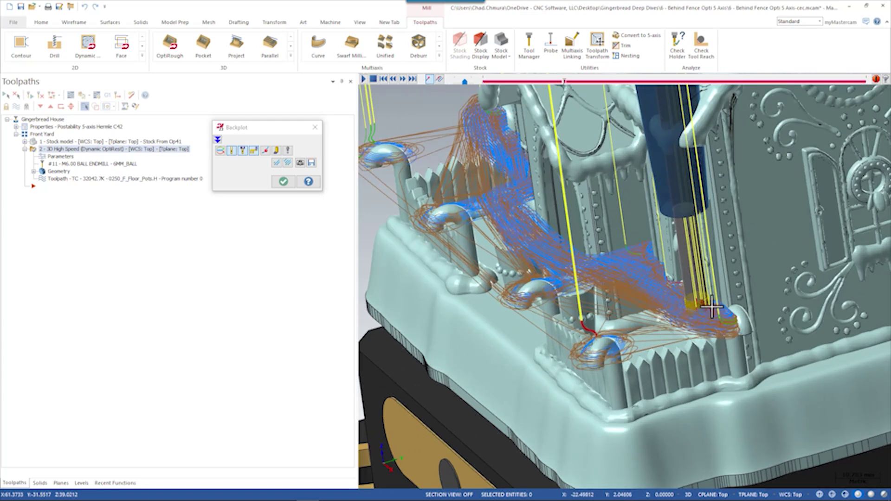
middle_drag(678, 302, 422, 303)
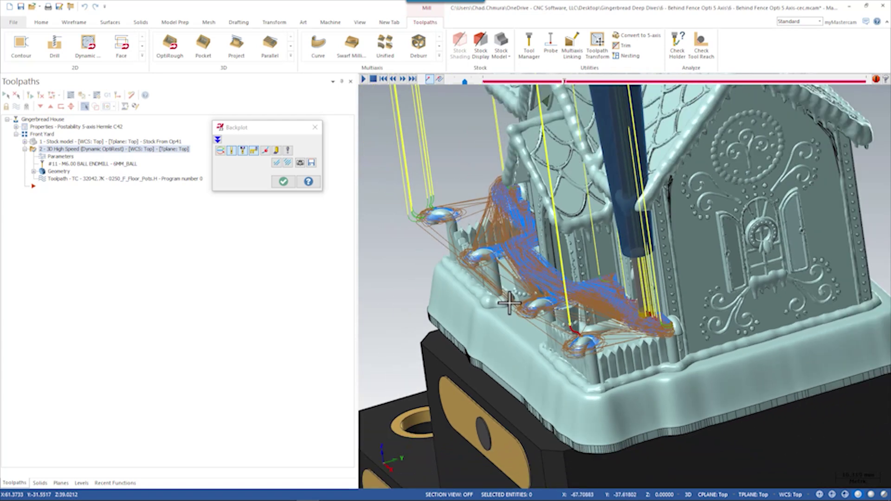
click(284, 181)
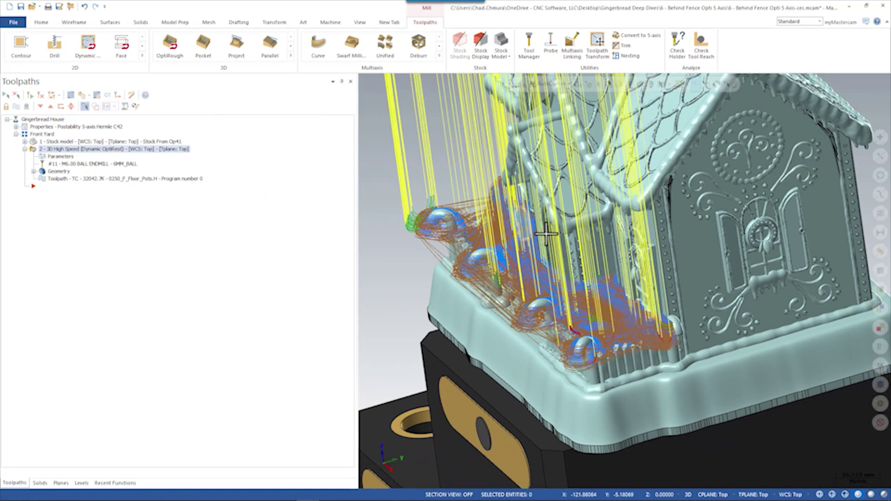
- Inspect the toolpath around the house base, collapse operation 2, and start Convert to 5-axis
scroll(599, 302, up, 3)
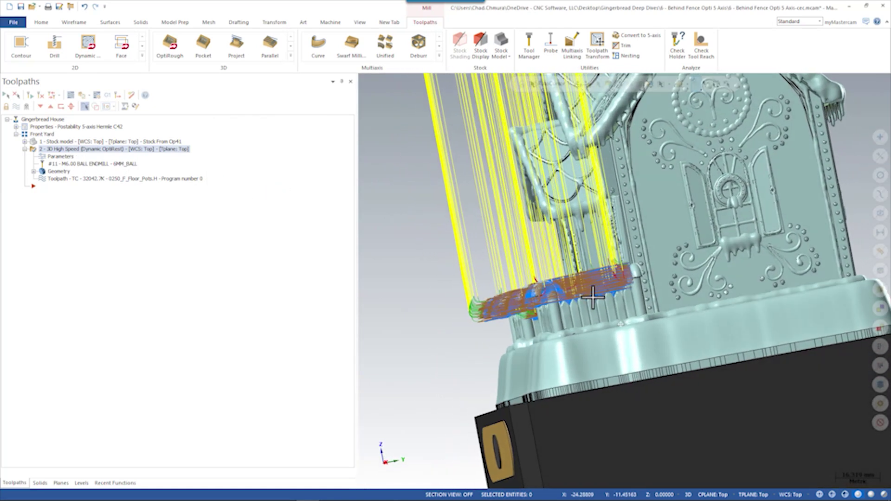
middle_drag(595, 295, 582, 302)
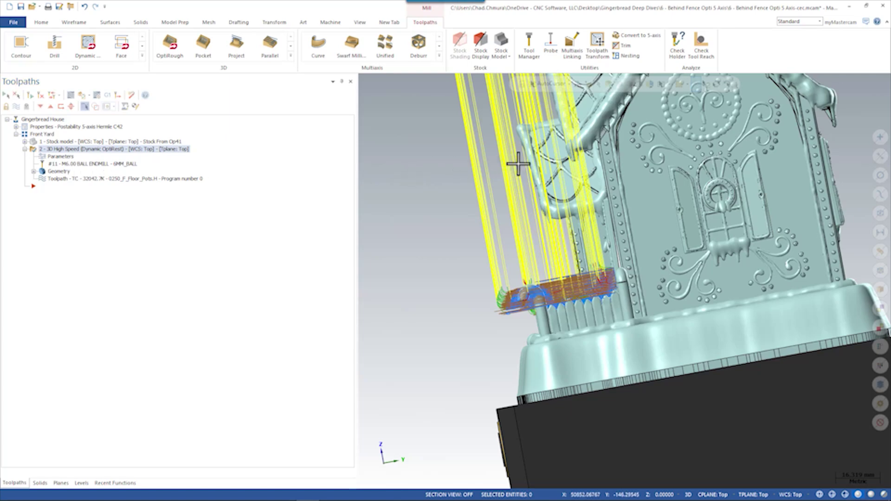
middle_drag(545, 182, 521, 289)
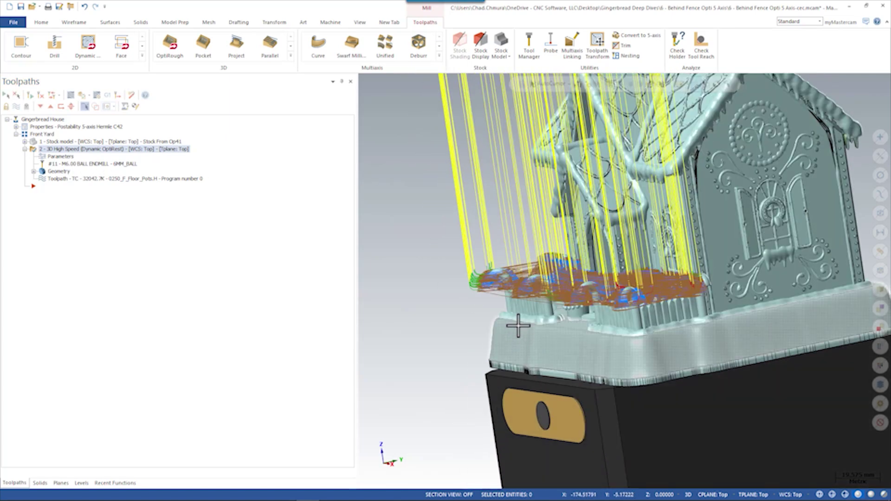
click(25, 149)
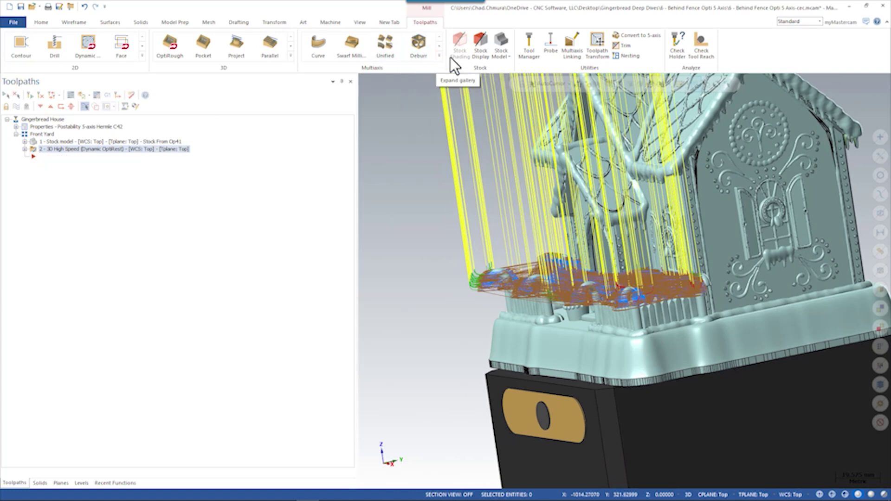
click(627, 36)
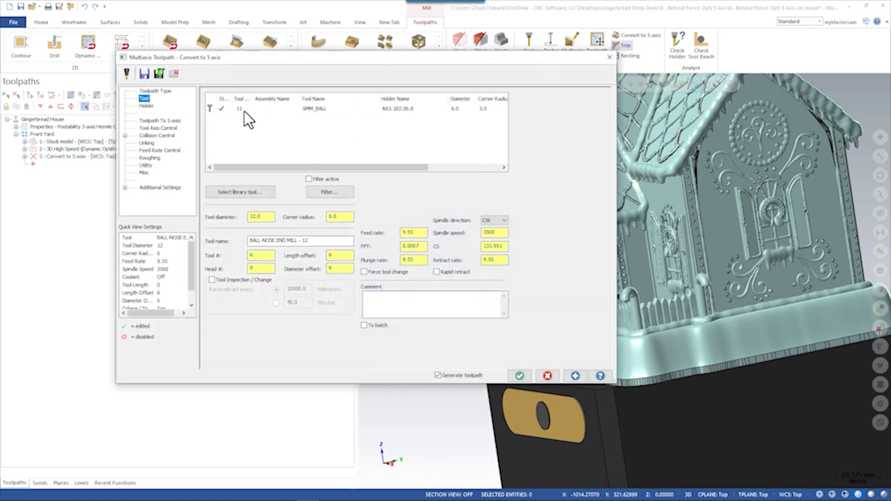
- Use the 6MM_BALL tool and set operation 2 as the original toolpath to convert
click(241, 110)
click(165, 120)
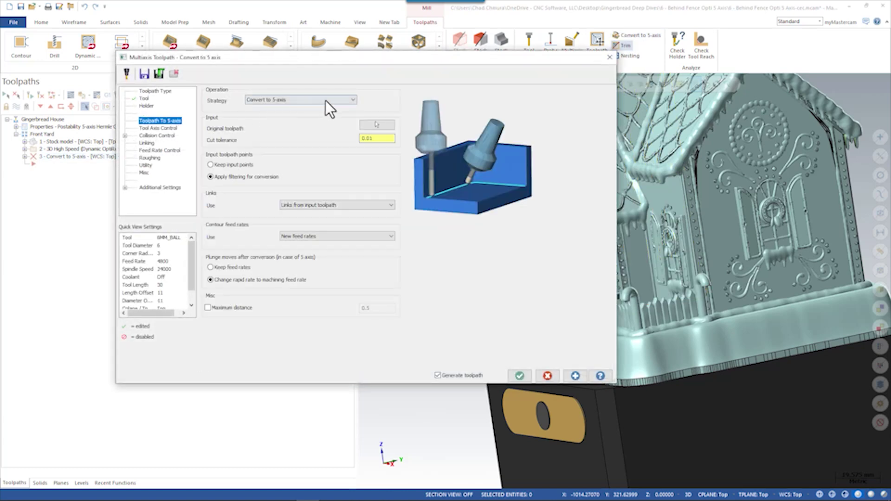
click(378, 124)
click(234, 130)
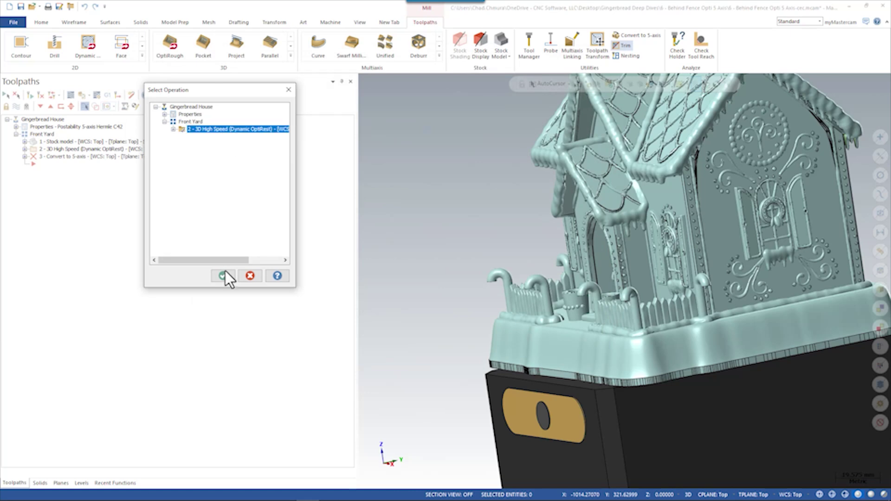
click(223, 275)
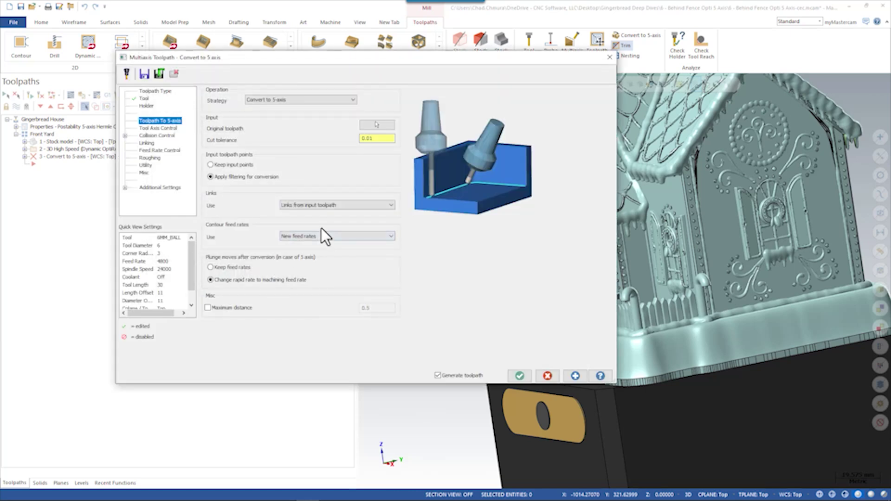
- Switch the conversion's link moves from input links to New links
click(307, 204)
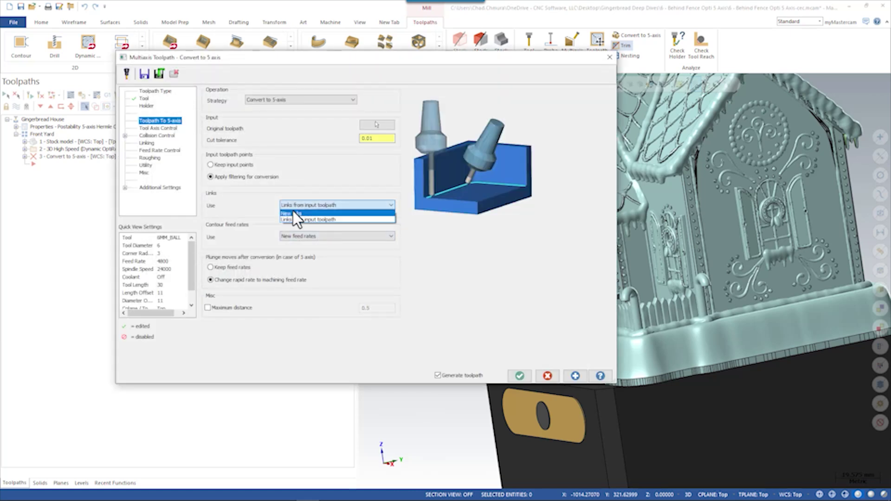
click(301, 214)
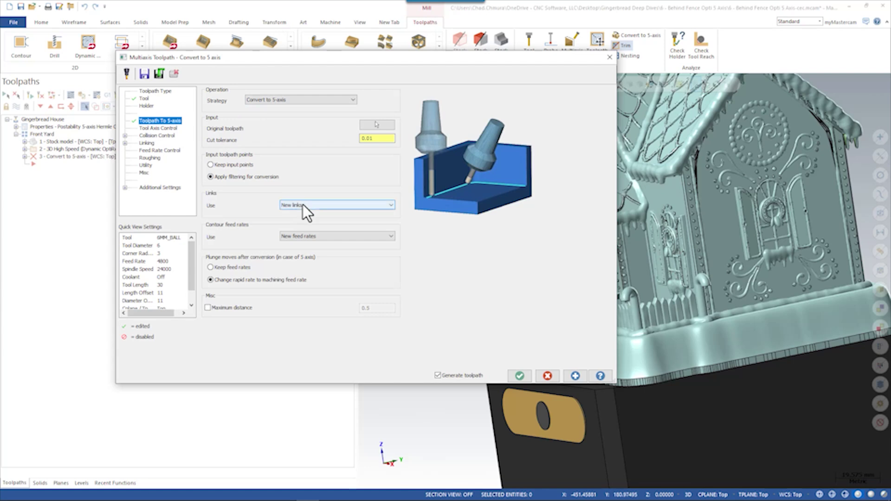
click(158, 128)
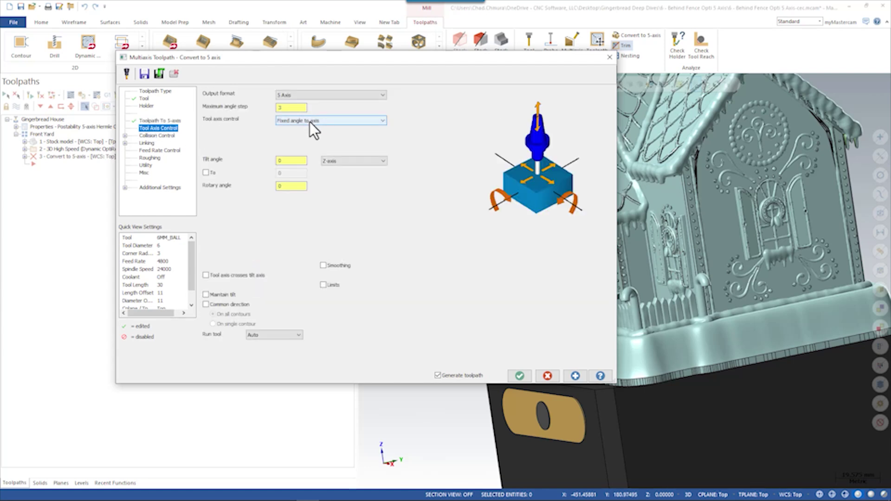
- Set tool axis to initial orientation with additional tilt and enable a conical limit (w1 0.5, w2 70)
click(310, 122)
click(313, 135)
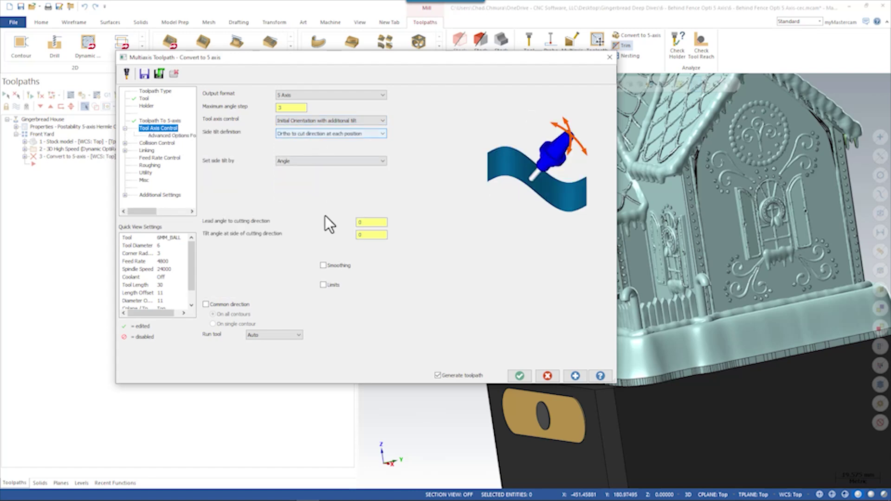
click(323, 285)
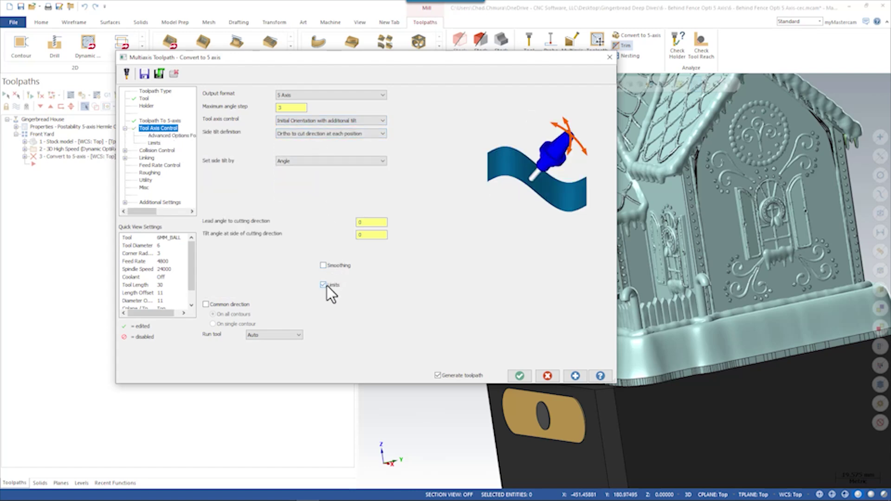
click(151, 142)
click(343, 177)
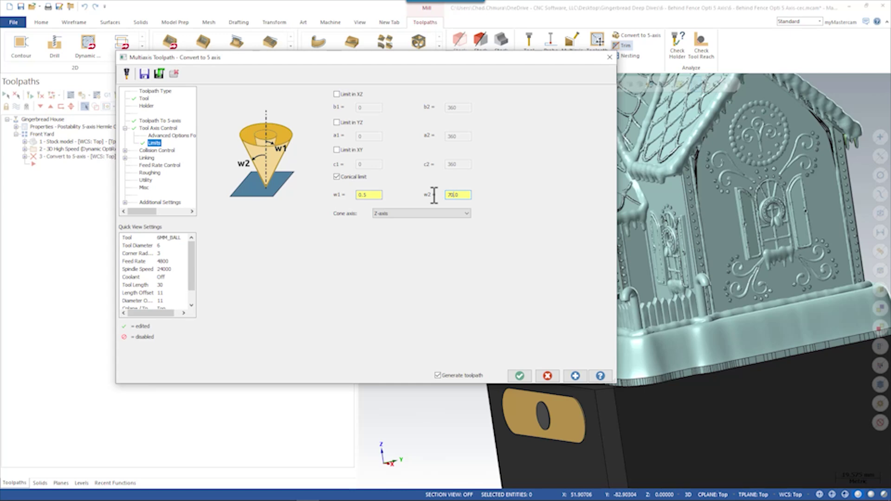
- In Collision Control, include the flute in collision checking and begin choosing avoidance geometry
click(168, 150)
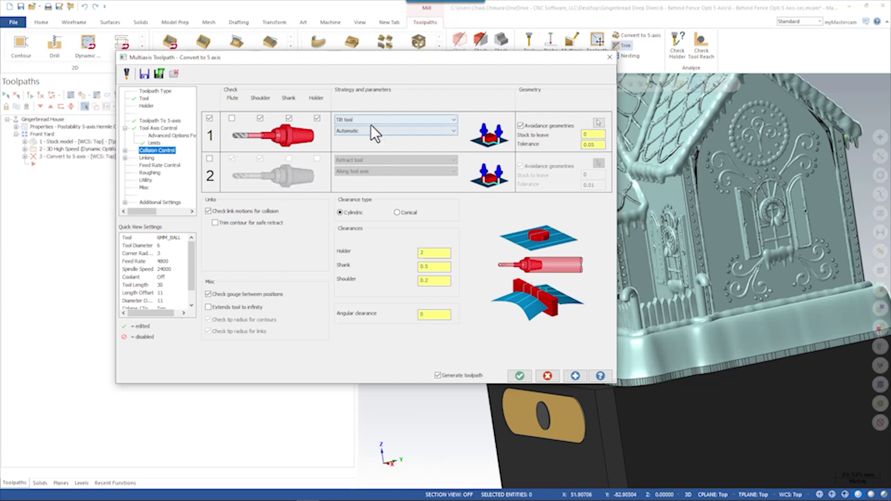
click(231, 119)
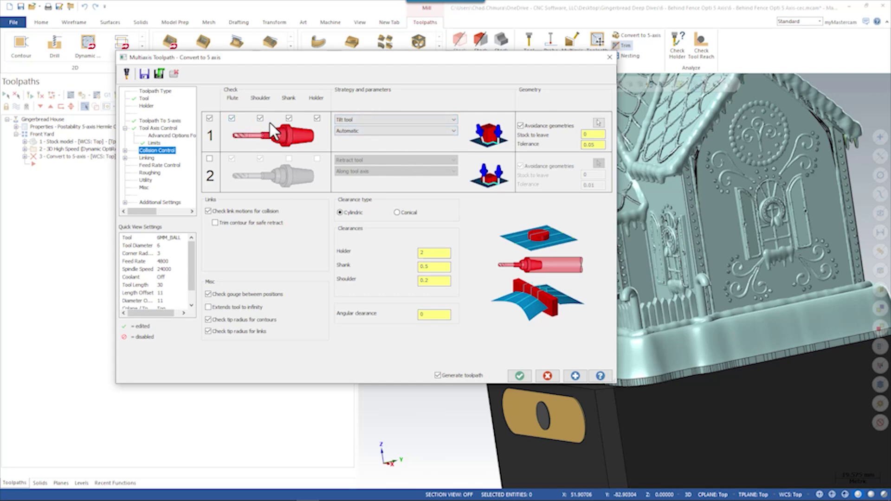
click(599, 123)
- In Front view, window-select all gingerbread house faces as avoidance geometry and orbit to verify
scroll(587, 267, down, 3)
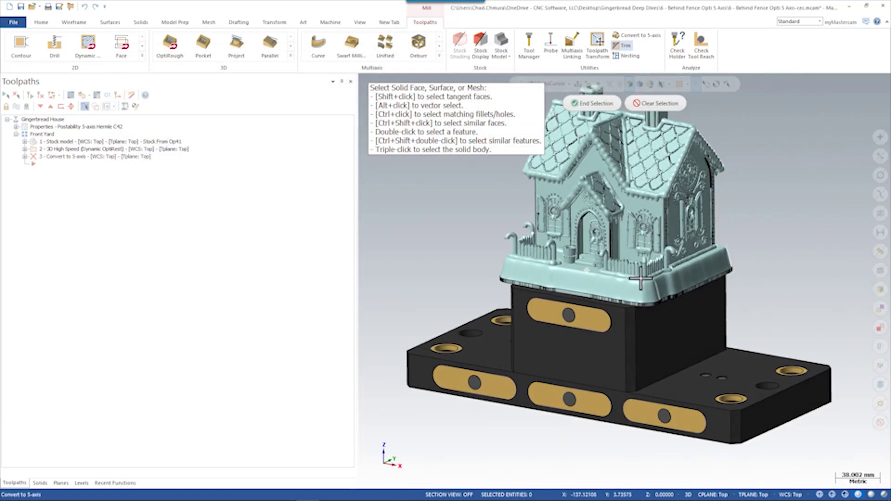
key(alt+2)
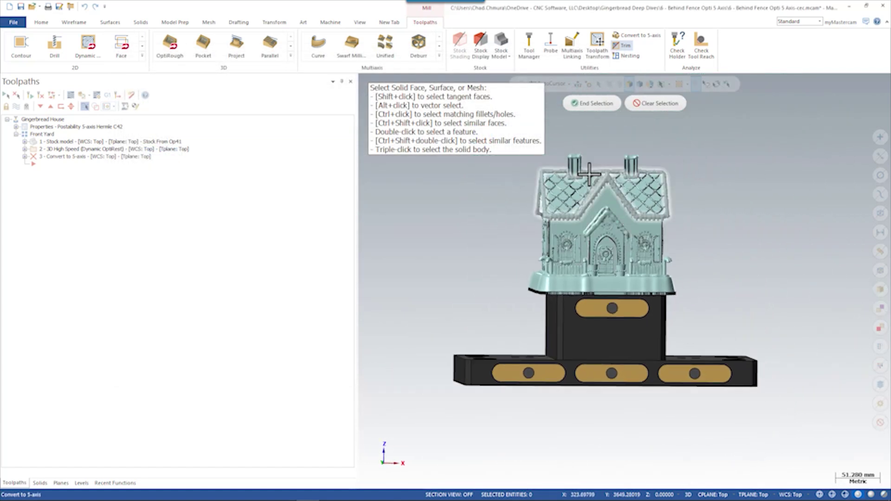
drag(702, 135, 532, 284)
scroll(630, 285, up, 5)
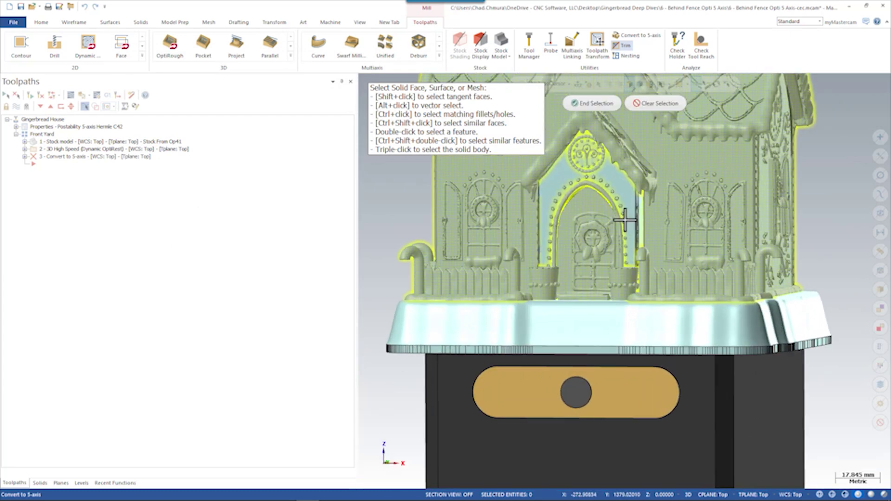
middle_drag(660, 225, 636, 225)
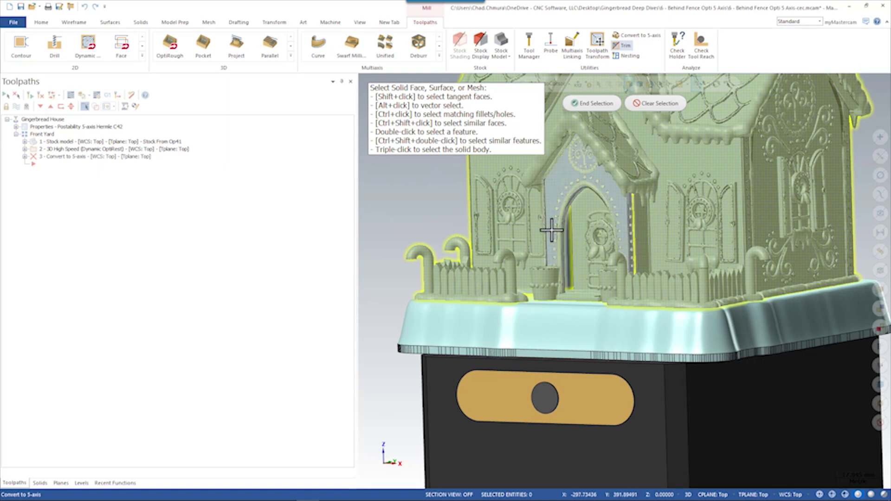
middle_drag(551, 231, 625, 234)
scroll(712, 321, down, 3)
middle_drag(628, 294, 620, 203)
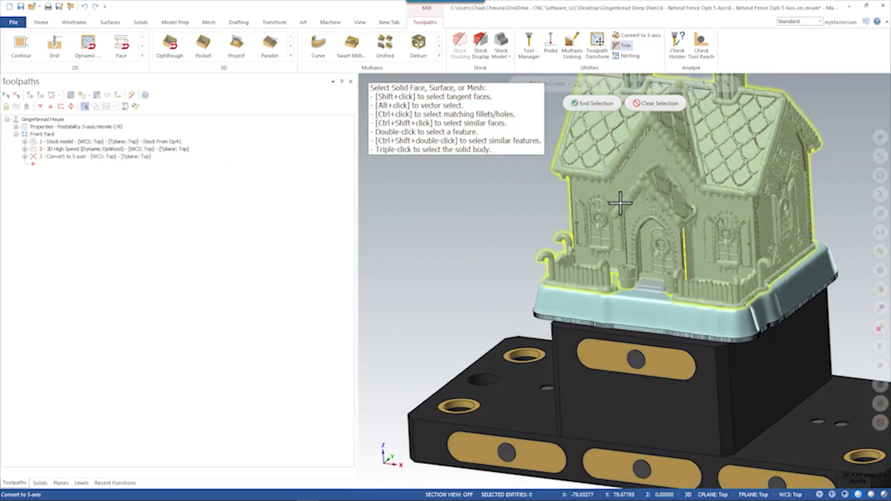
click(594, 104)
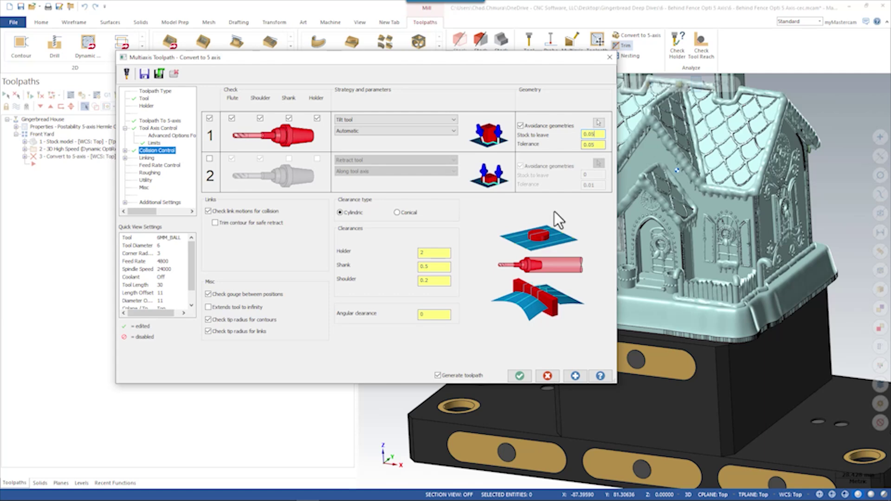
- Set the holder clearance to 1.0, leaving shank and shoulder clearances at 0.0
click(436, 252)
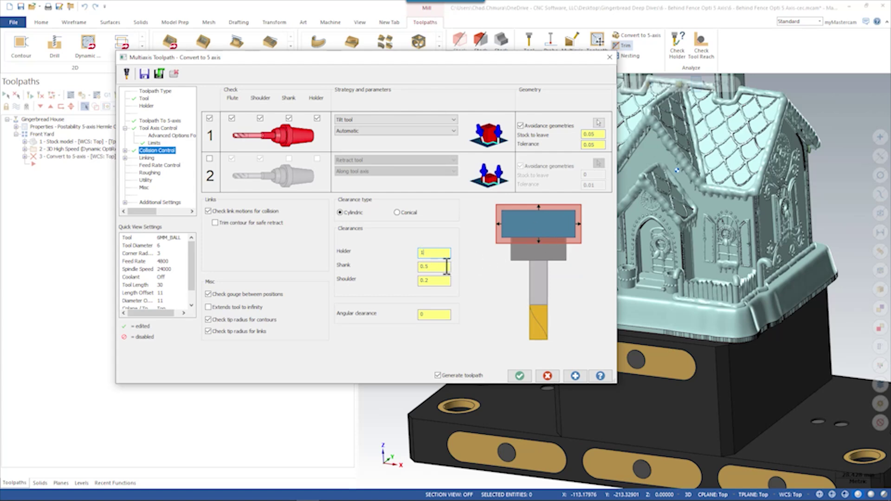
text(1)
key(Tab)
key(Tab)
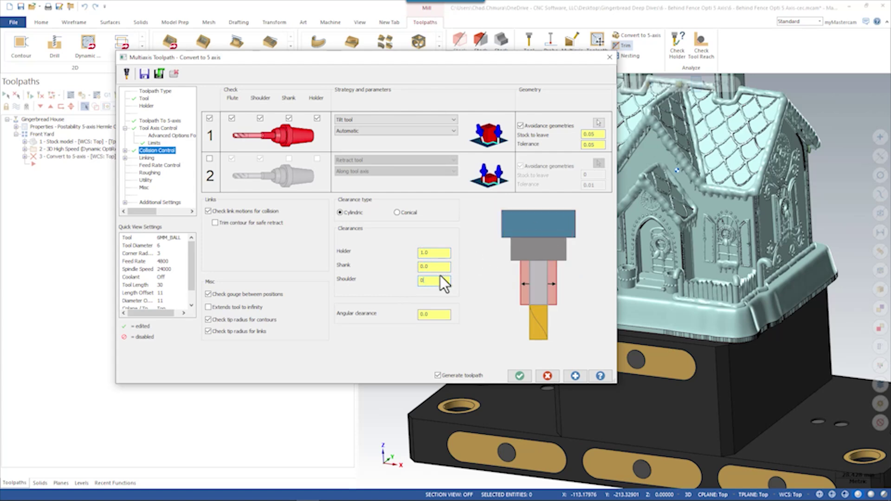
click(442, 267)
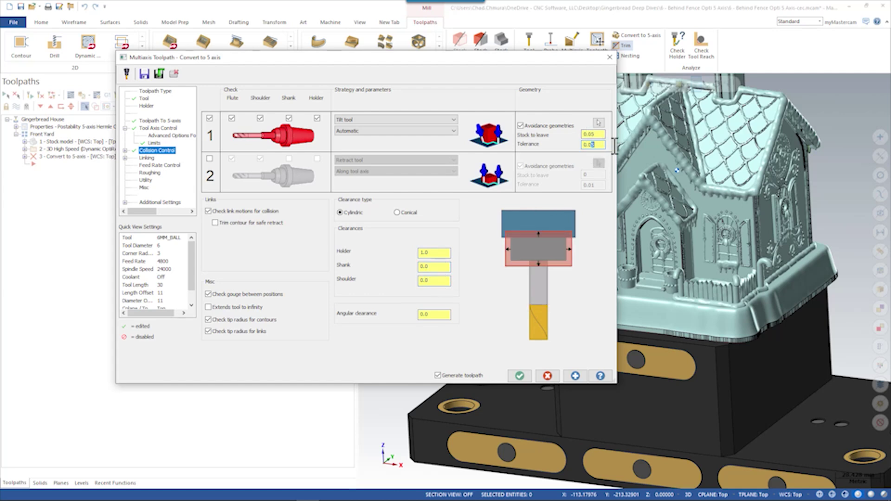
- On the Linking page, keep large gaps linked with Direct moves
click(147, 158)
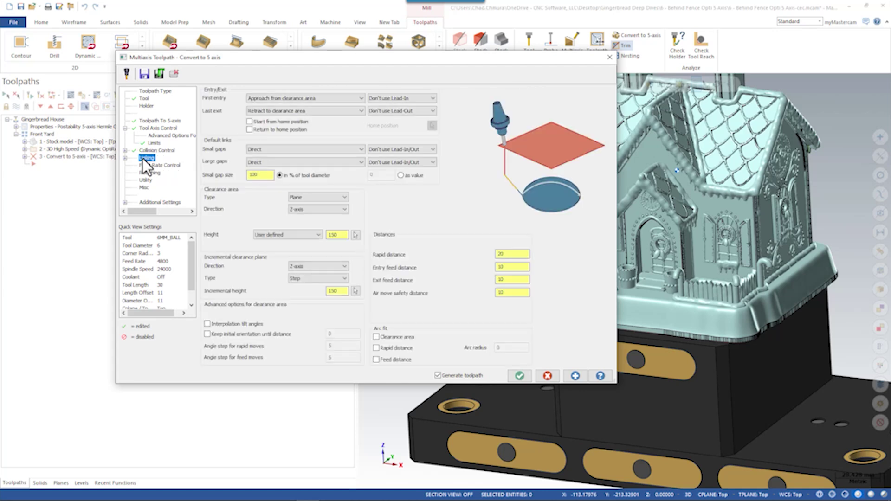
scroll(802, 266, down, 2)
scroll(680, 232, up, 3)
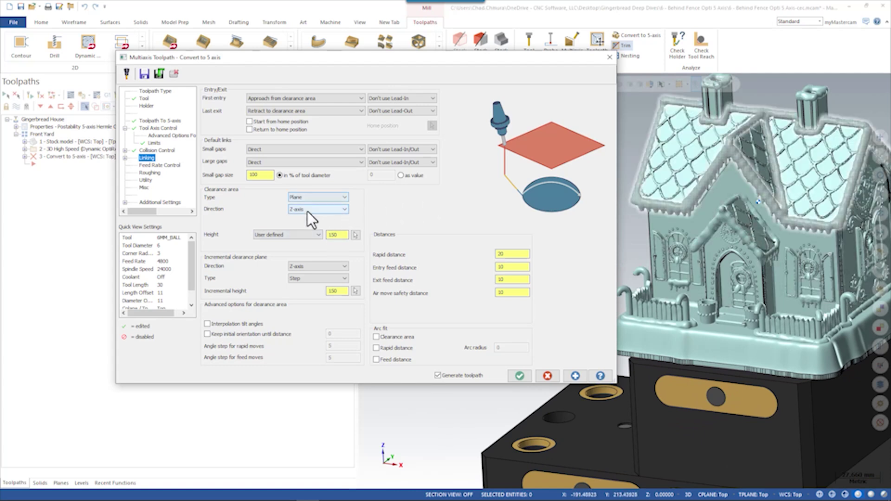
click(295, 164)
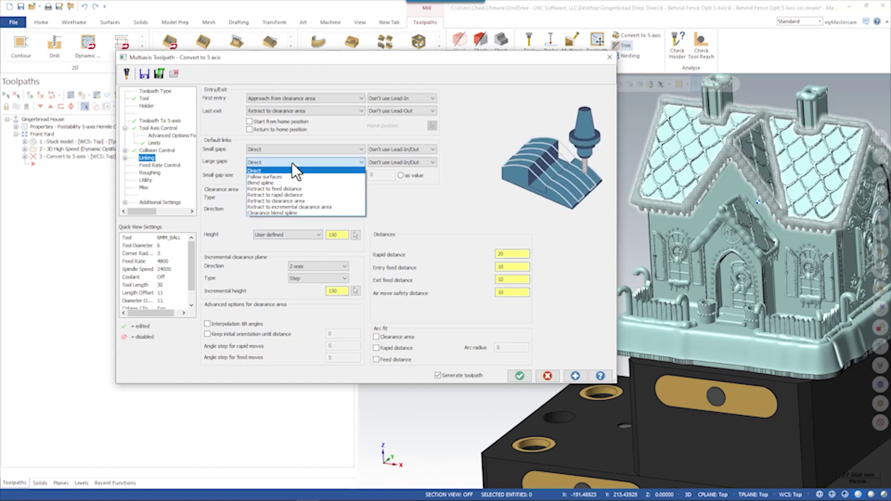
click(227, 222)
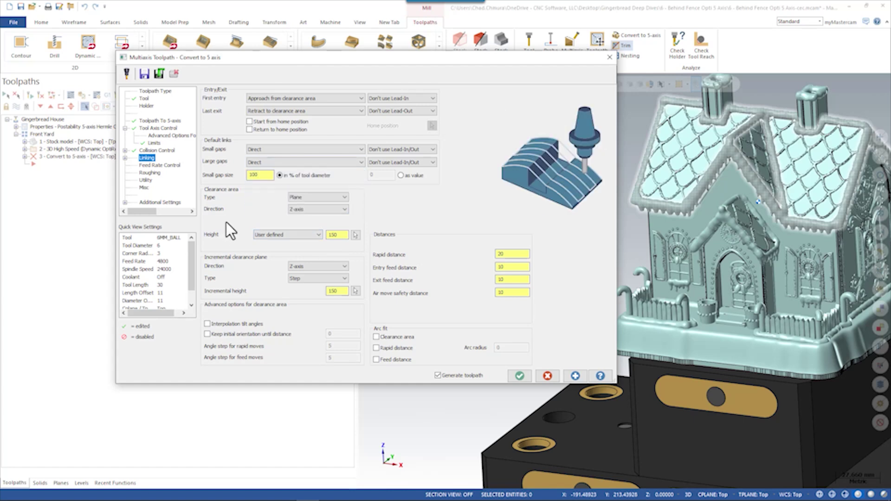
- Make the clearance area a Z-axis cylinder with radius 125
click(300, 199)
click(303, 211)
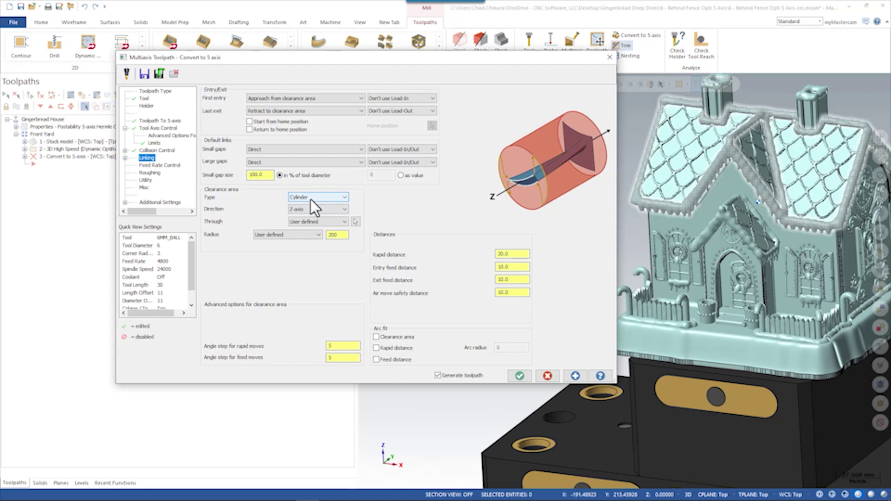
double_click(337, 235)
text(12)
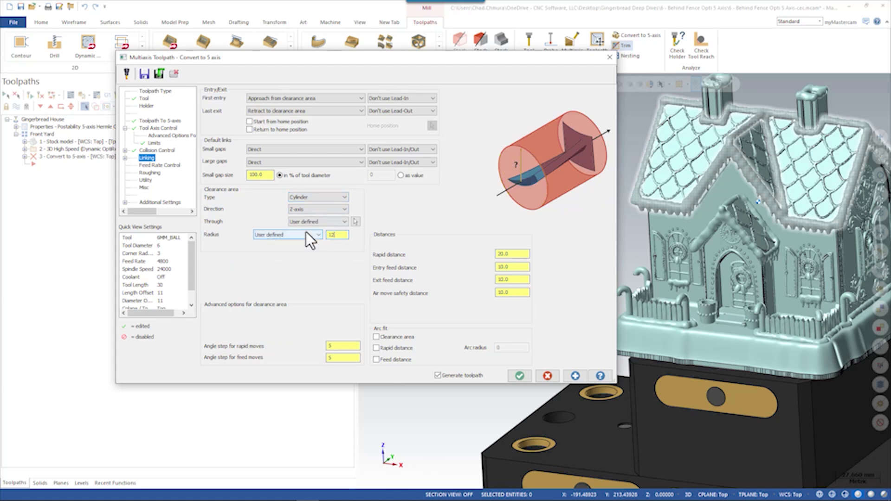
text(5)
- Generate the Convert to 5-axis toolpath and orbit around the house to inspect it
click(519, 375)
middle_drag(477, 239, 551, 267)
scroll(551, 267, up, 3)
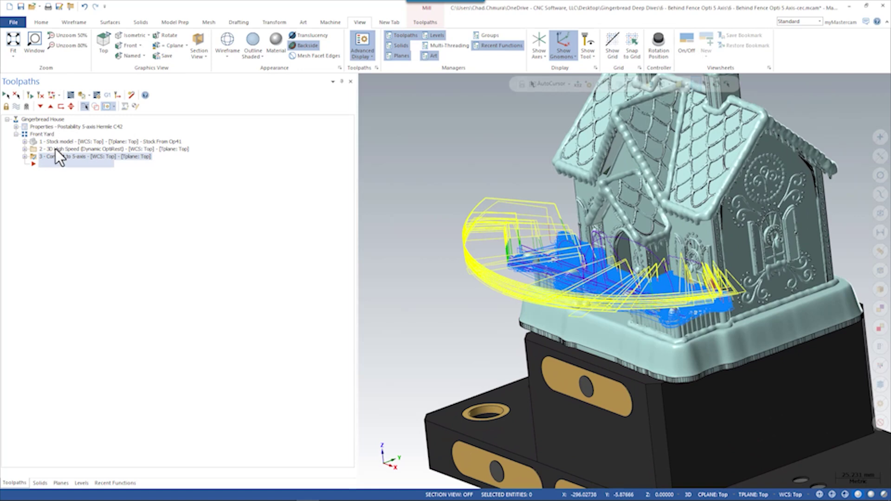
- Display the original 3D High Speed toolpath, the converted toolpath, then the stock model
click(57, 151)
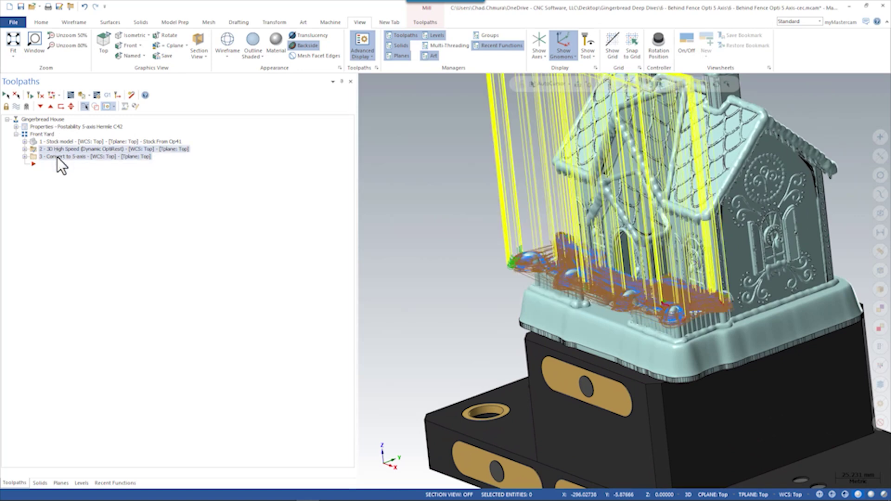
click(57, 157)
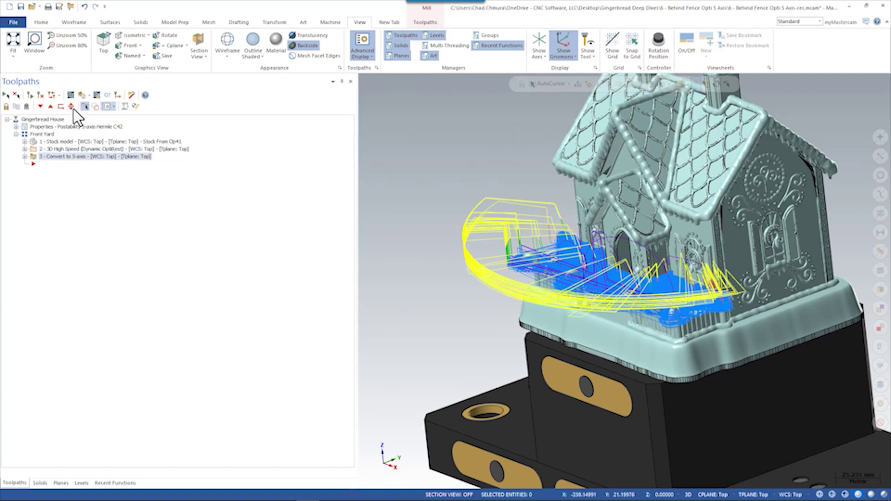
click(80, 141)
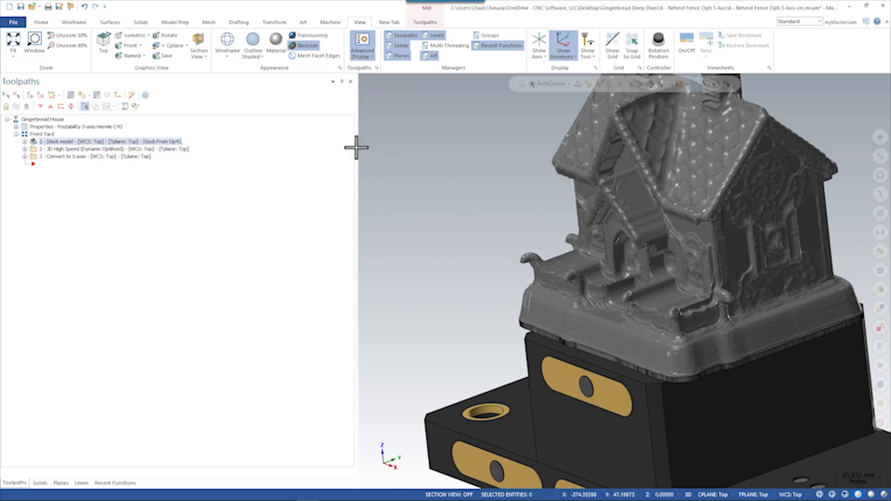
- Set Simulator options to start from Stock From Op41 with fixtures, then select operation 3
click(99, 94)
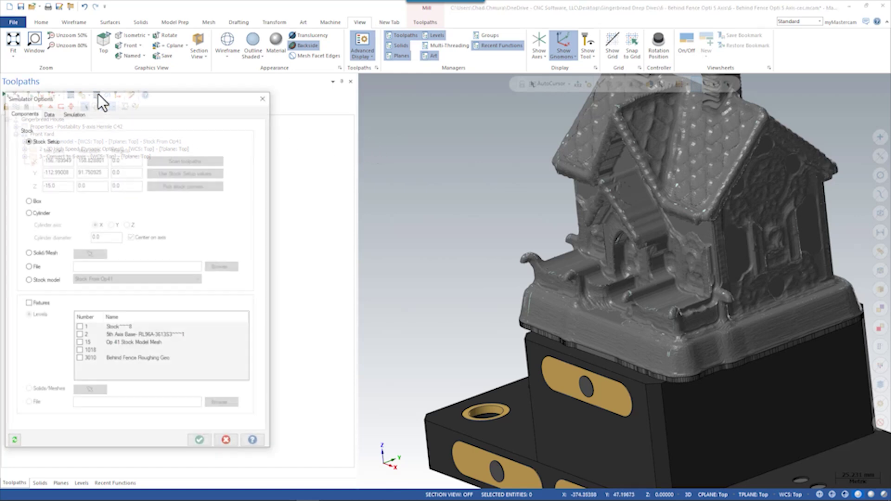
drag(98, 93, 271, 71)
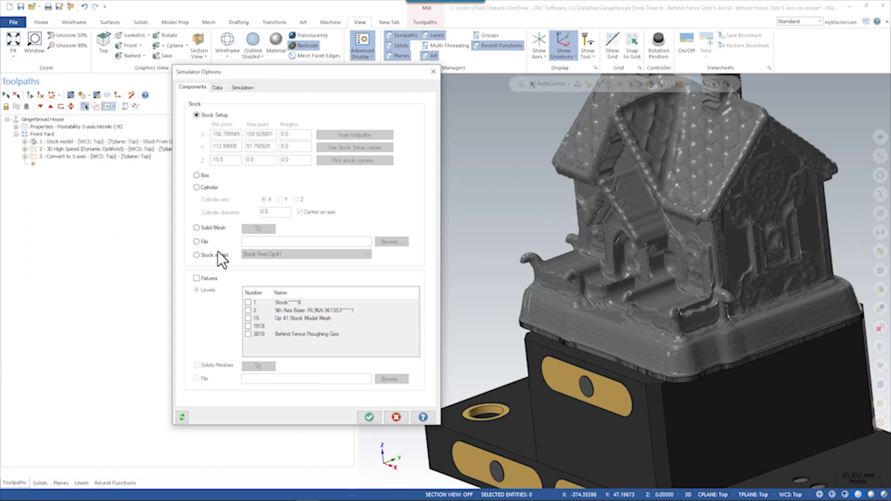
click(197, 255)
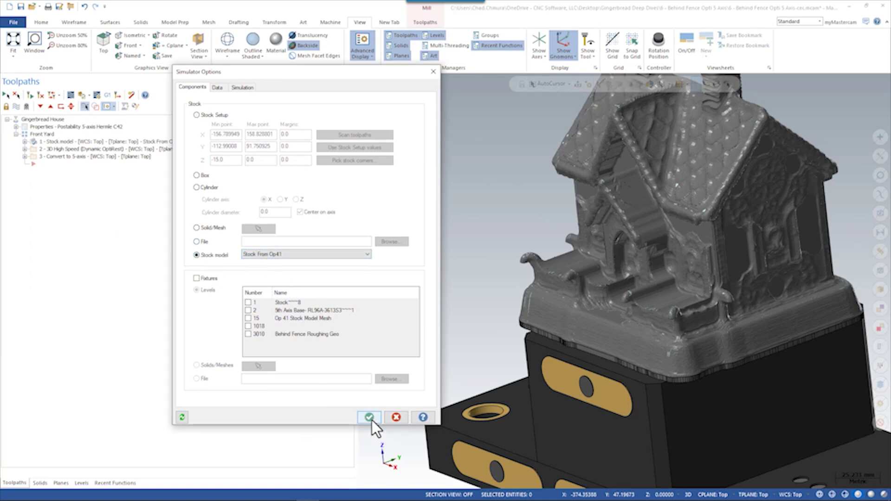
click(208, 278)
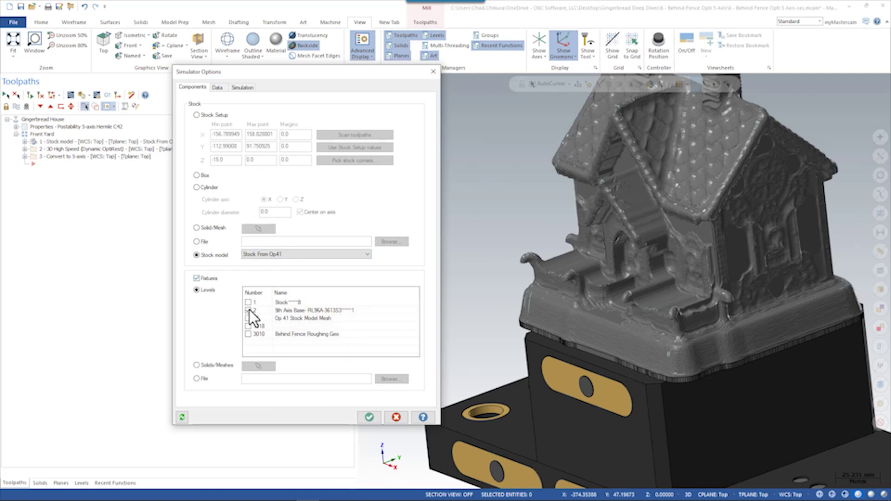
click(369, 418)
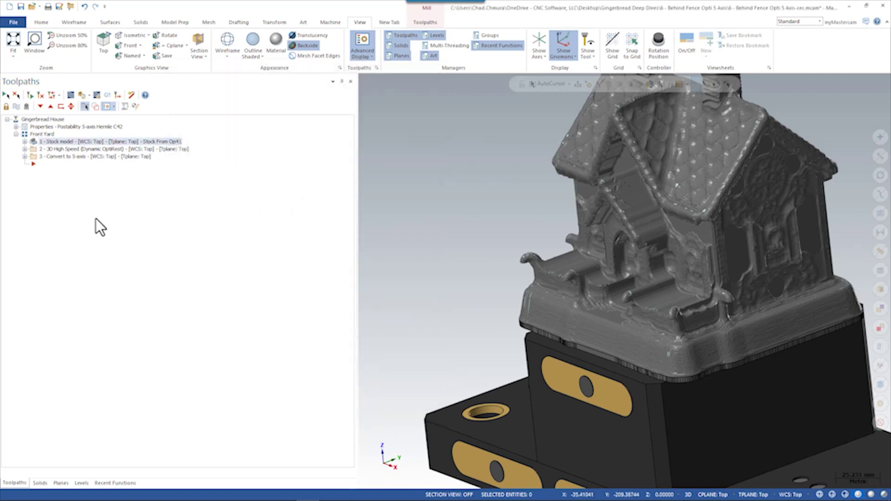
click(58, 155)
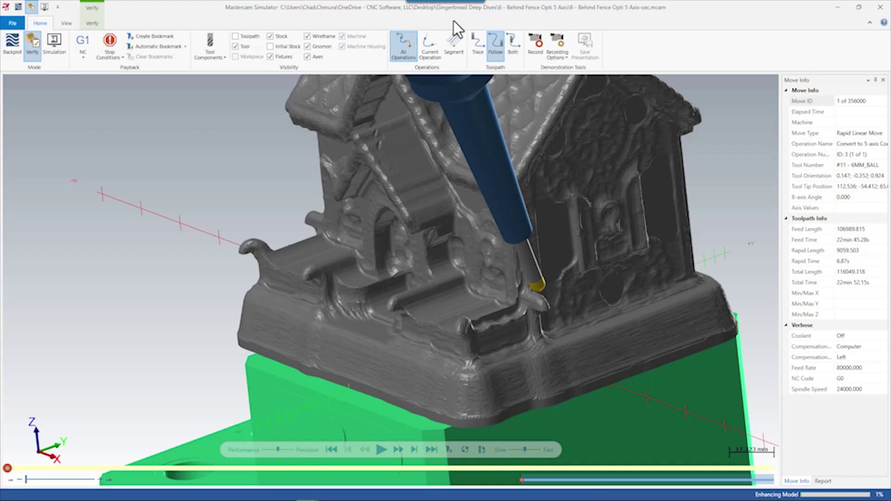
- Hide the Gnomon and Axes in Simulator and adjust the playback speed slider
click(308, 47)
click(307, 57)
click(511, 450)
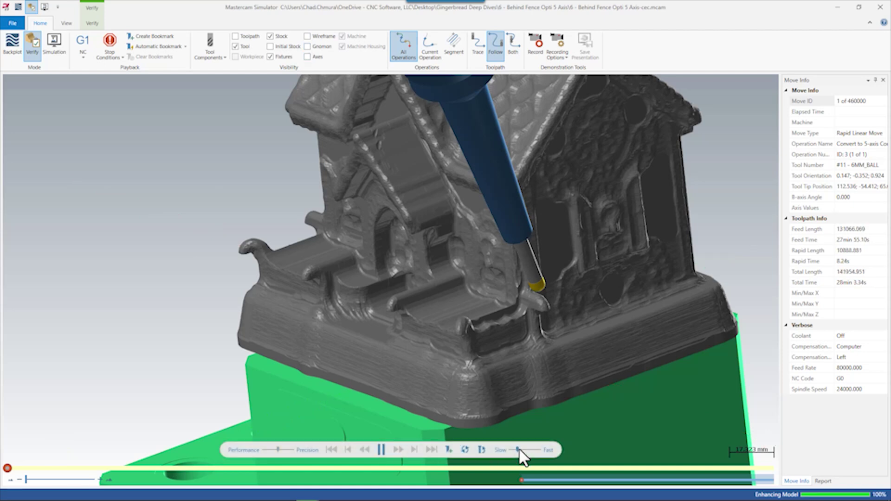
- Play the 5-axis verification and orbit to an oblique view of the front-yard cut
click(520, 449)
scroll(433, 338, down, 5)
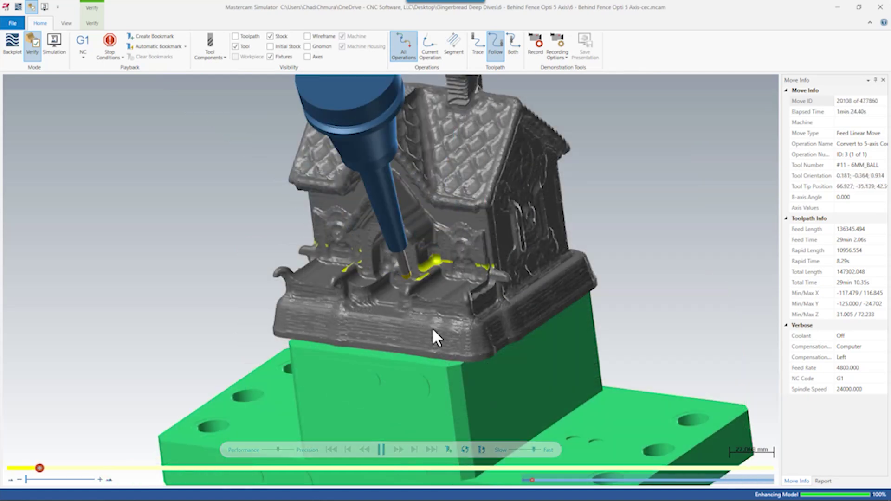
drag(418, 364, 425, 307)
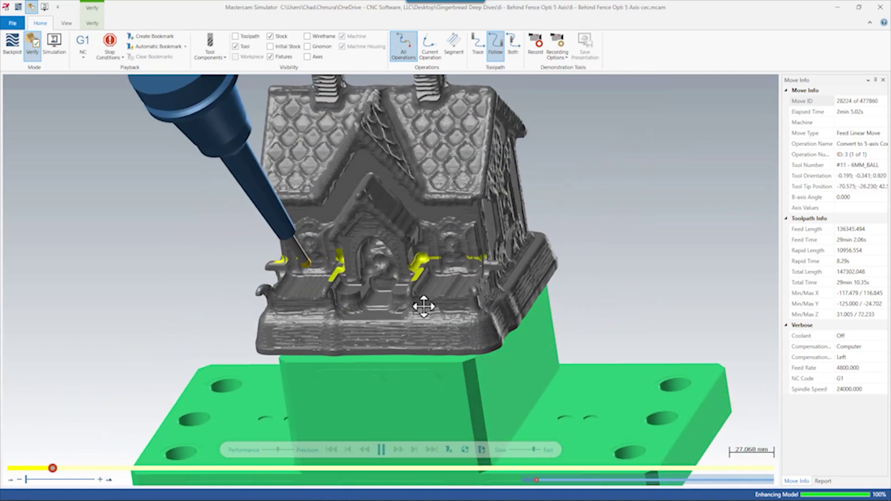
drag(312, 201, 333, 197)
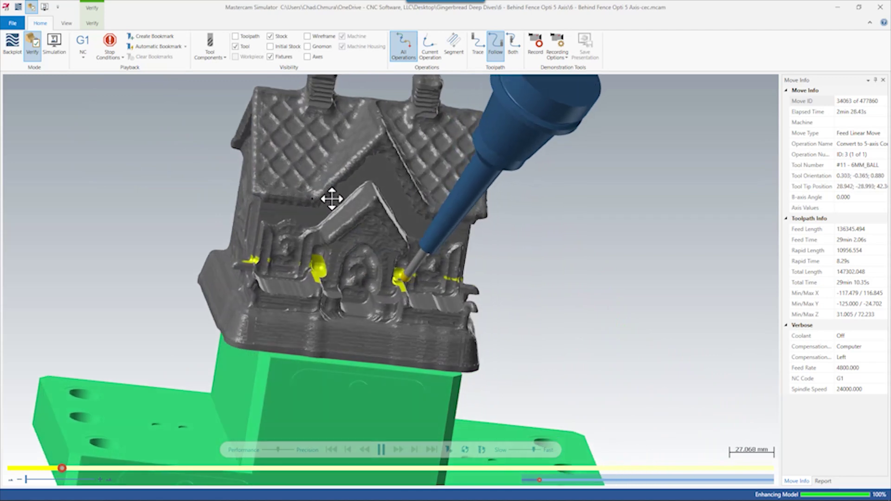